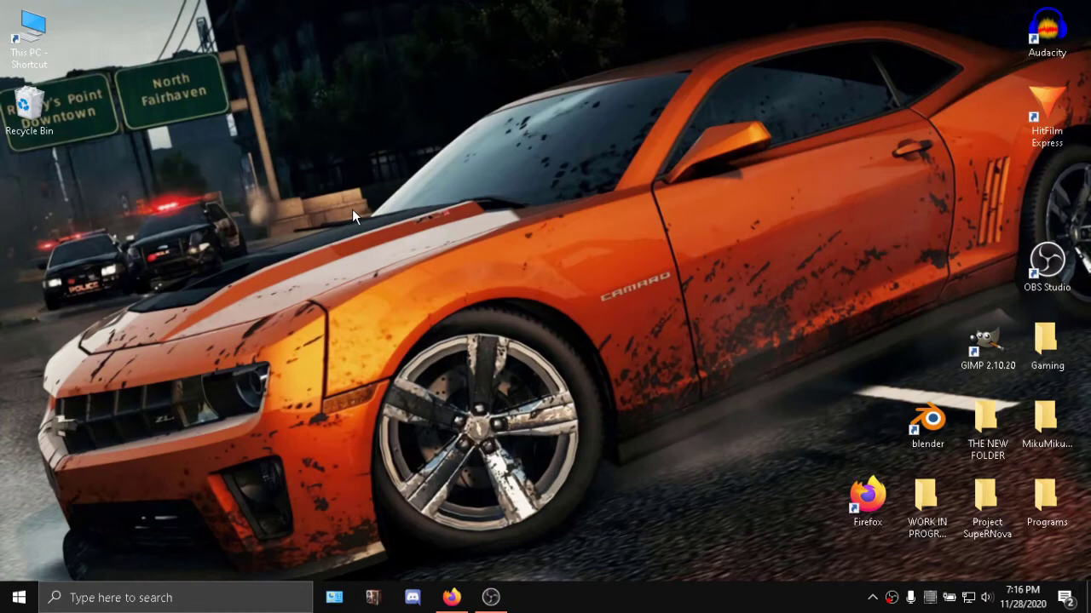
# Step: Switch to Firefox, open LearnMMD's Downloads page and find the additional software required for 32-bit and 64-bit MikuMikuDance
pyautogui.hotkey('alt', 'Tab')
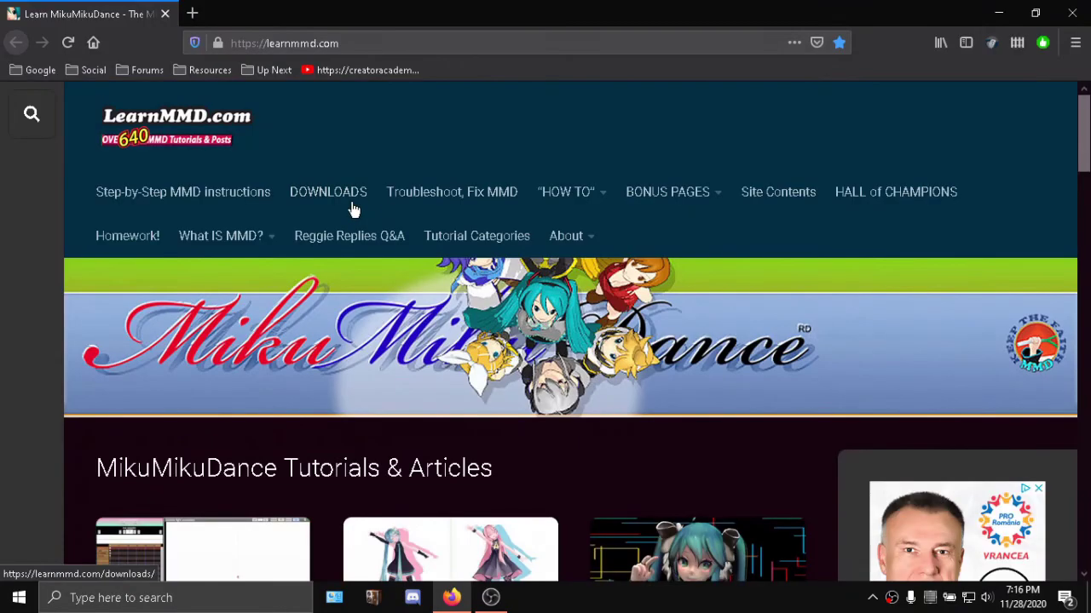
pyautogui.click(353, 209)
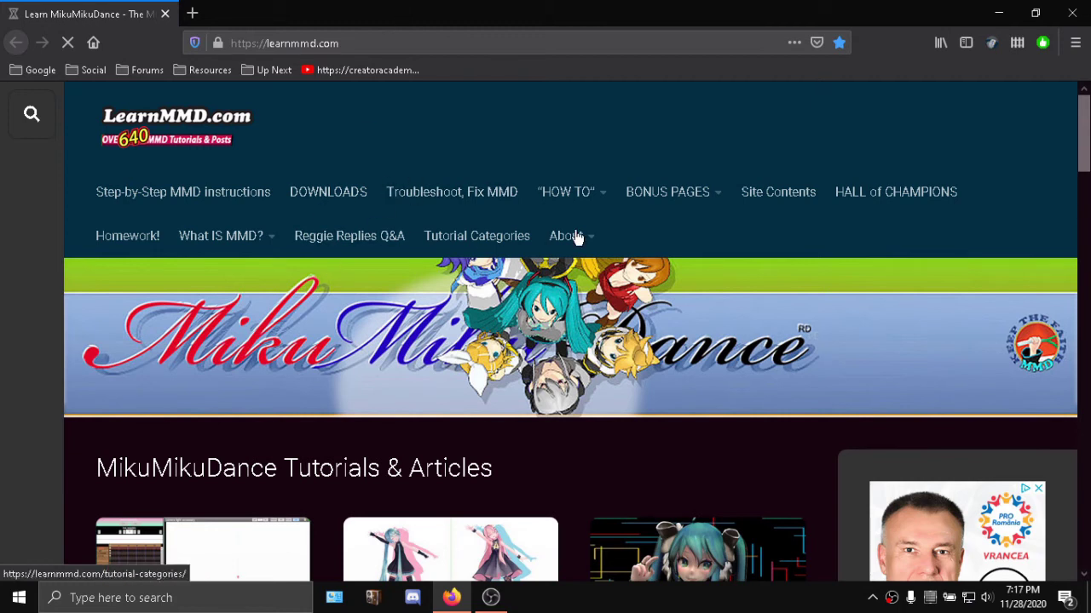
pyautogui.moveTo(582, 235)
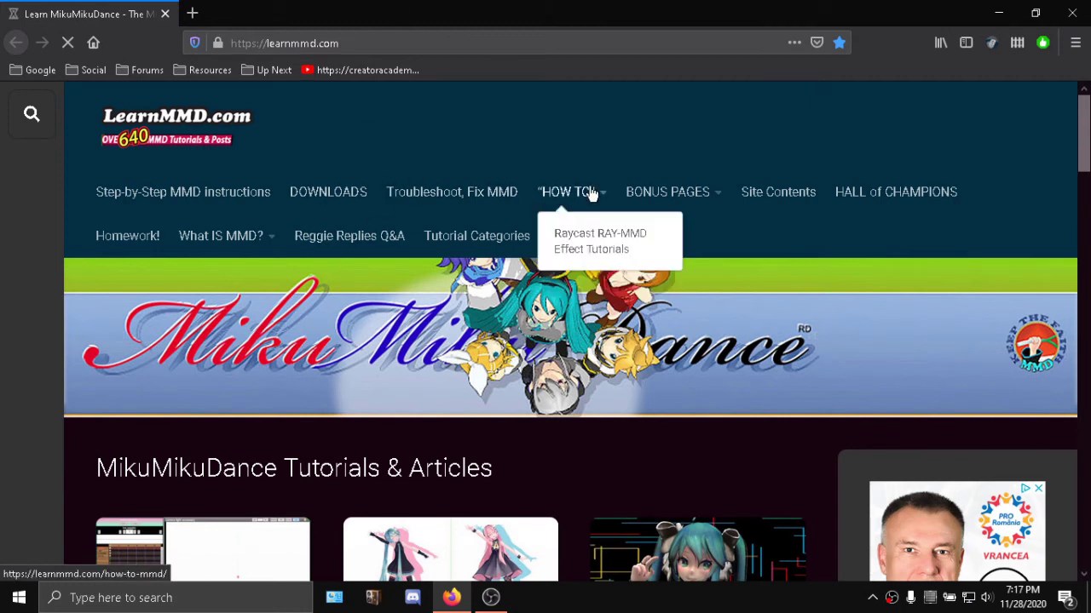
pyautogui.scroll(-10, 693, 282)
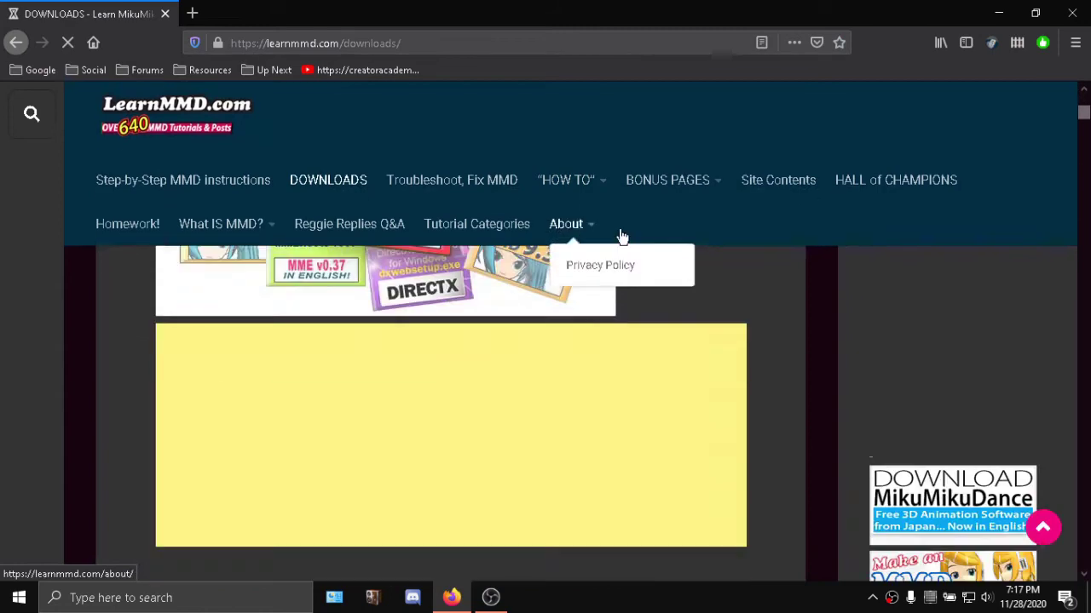
pyautogui.scroll(-8, 695, 279)
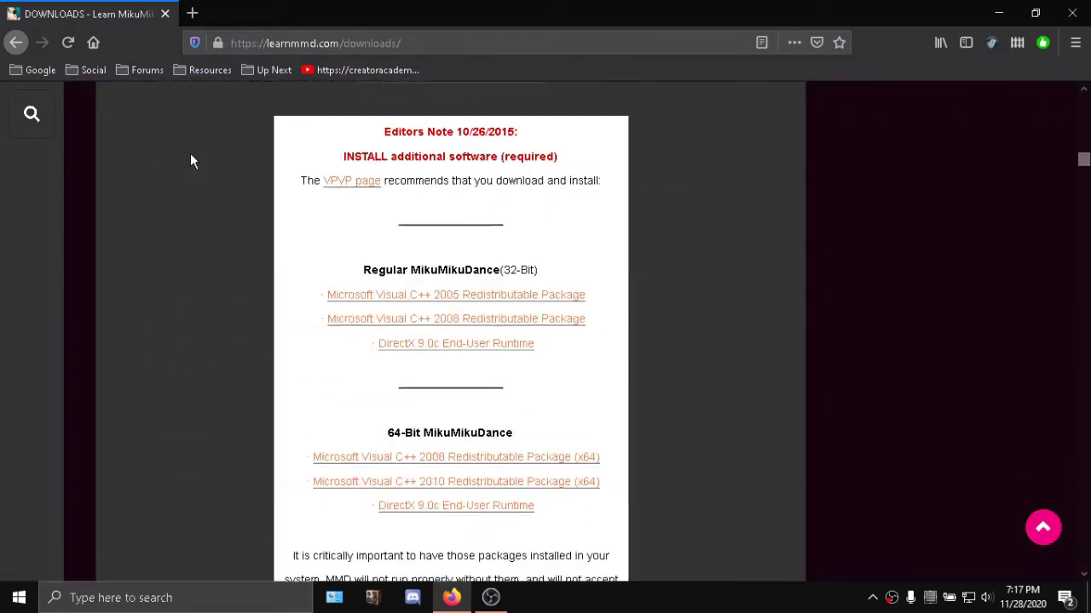
pyautogui.scroll(3, 507, 220)
pyautogui.scroll(-3, 476, 318)
pyautogui.scroll(-3, 475, 306)
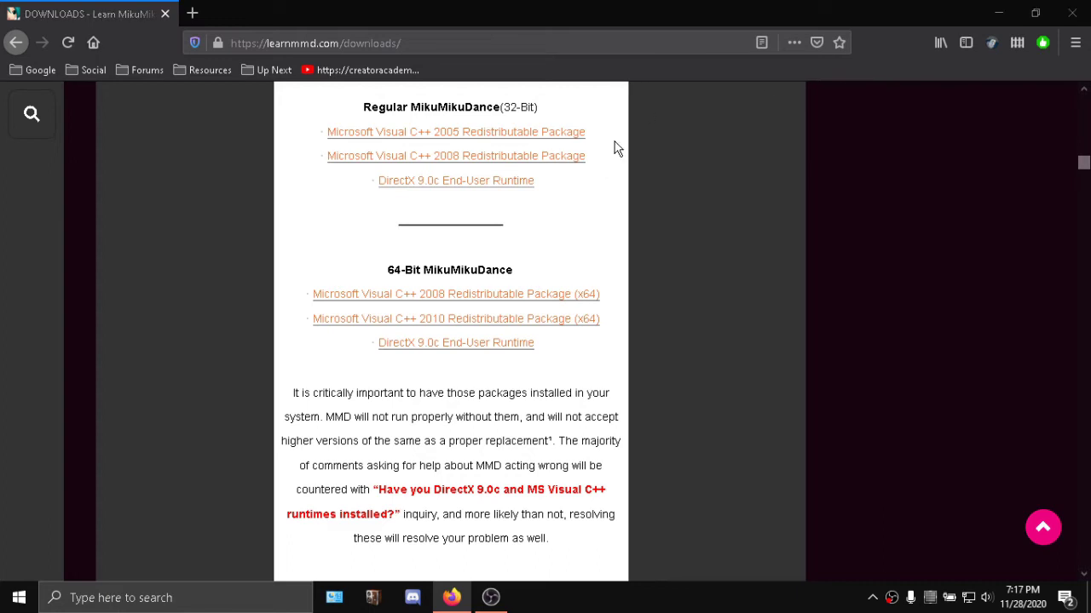
# Step: Run vcredist_x64(1).exe from the Downloads folder and repair the Microsoft Visual C++ 2008 Redistributable
pyautogui.press('super+e')
pyautogui.click(255, 292)
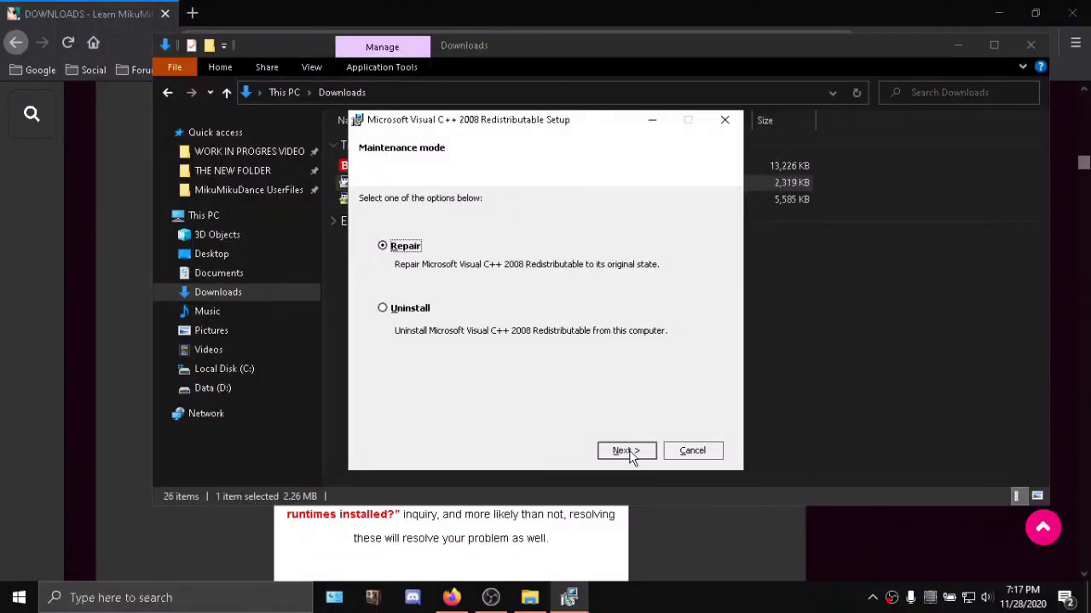
pyautogui.click(629, 452)
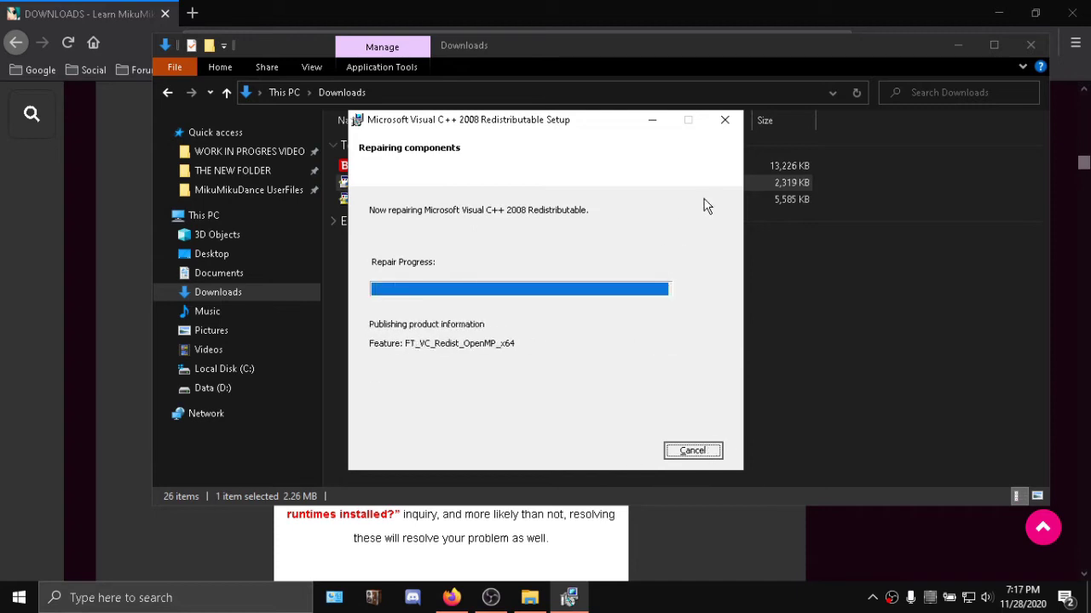
pyautogui.press('Return')
# Step: Try to install the Visual C++ 2010 x64 Redistributable with vcredist_x64.exe, and close the setup and folder windows
pyautogui.doubleClick(466, 194)
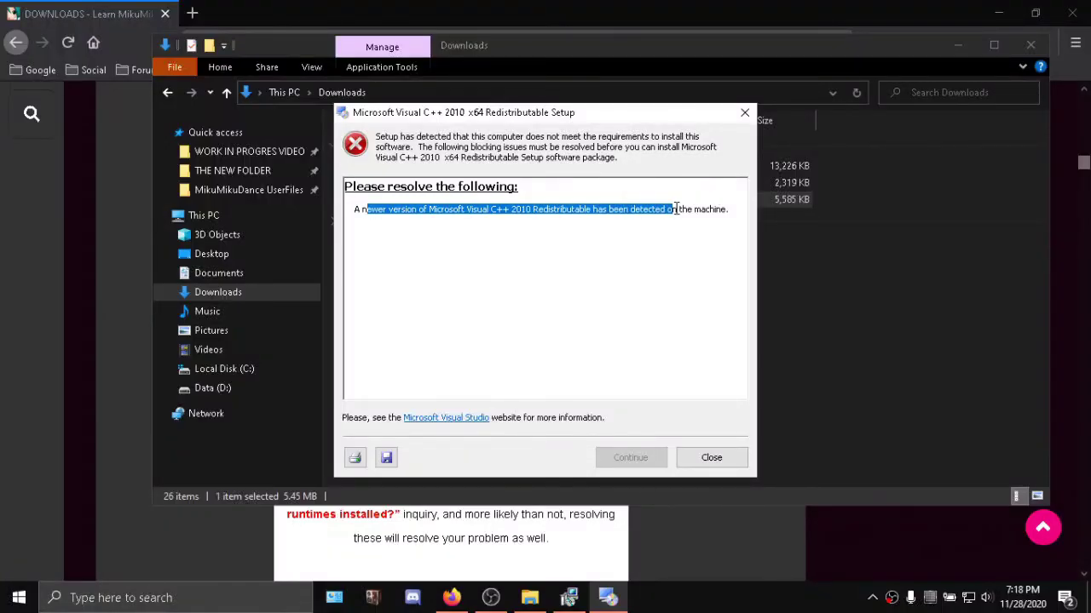
pyautogui.click(675, 209)
pyautogui.click(731, 458)
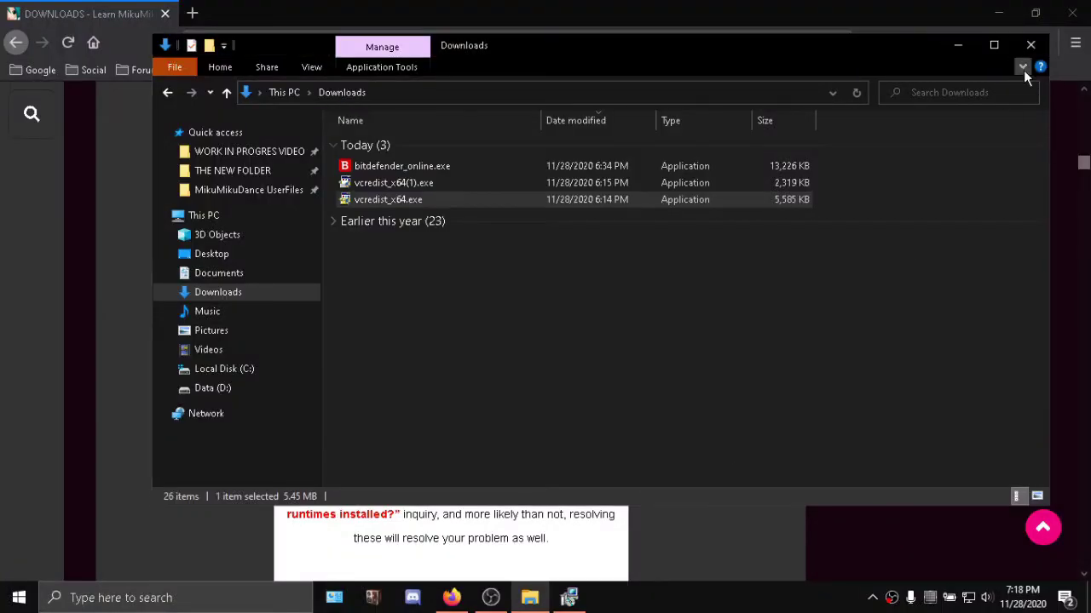
pyautogui.click(1029, 47)
pyautogui.click(690, 449)
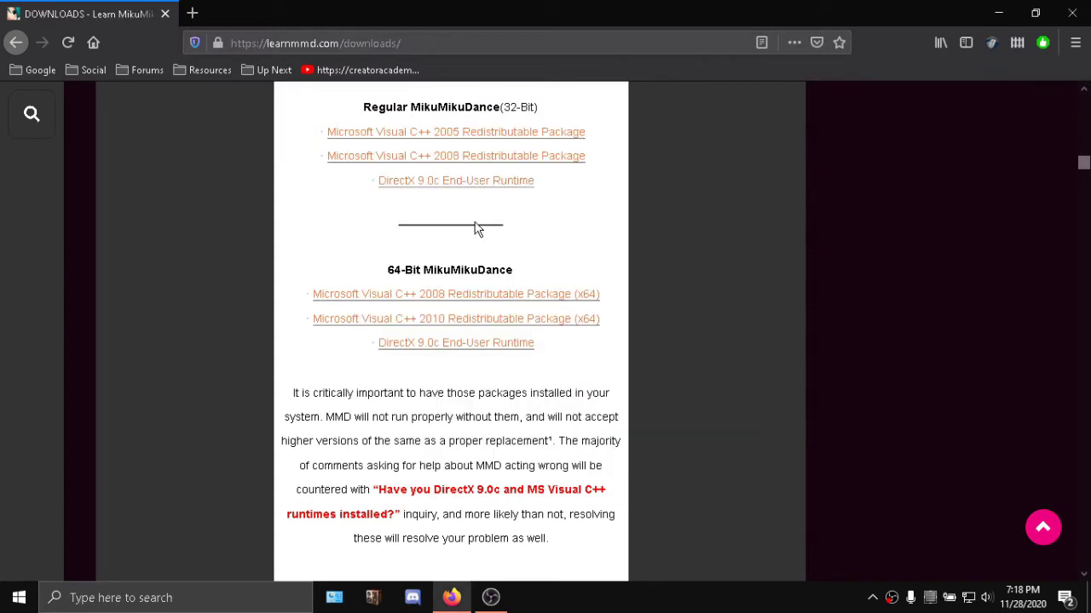
# Step: Review the 32-bit and 64-bit runtime packages and the troubleshooting note on the Downloads page, and minimize the browser
pyautogui.scroll(-2, 473, 228)
pyautogui.scroll(1, 511, 255)
pyautogui.scroll(-5, 520, 264)
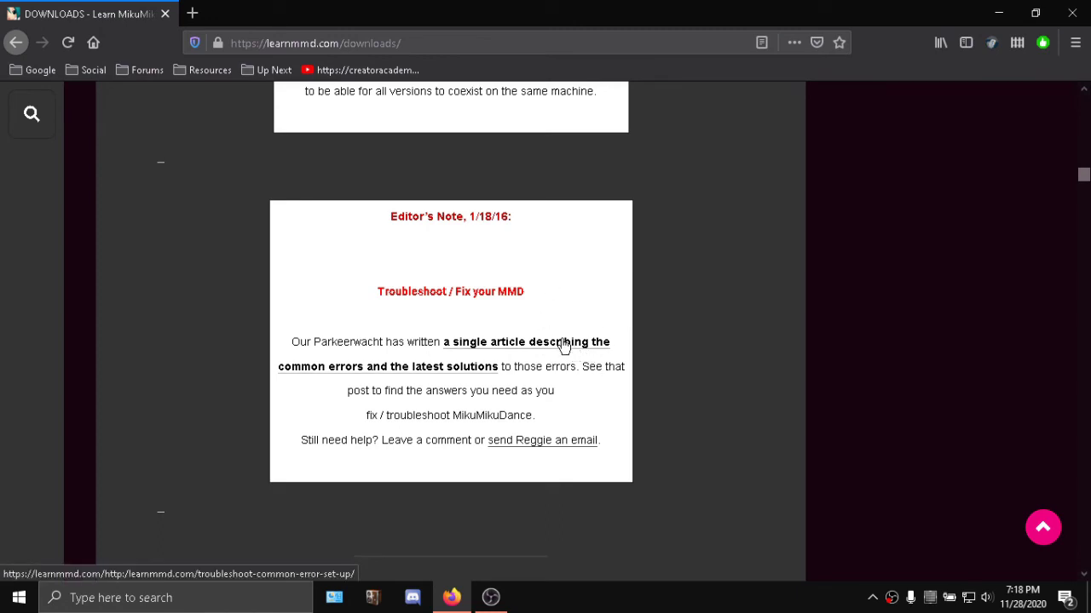
pyautogui.scroll(8, 427, 145)
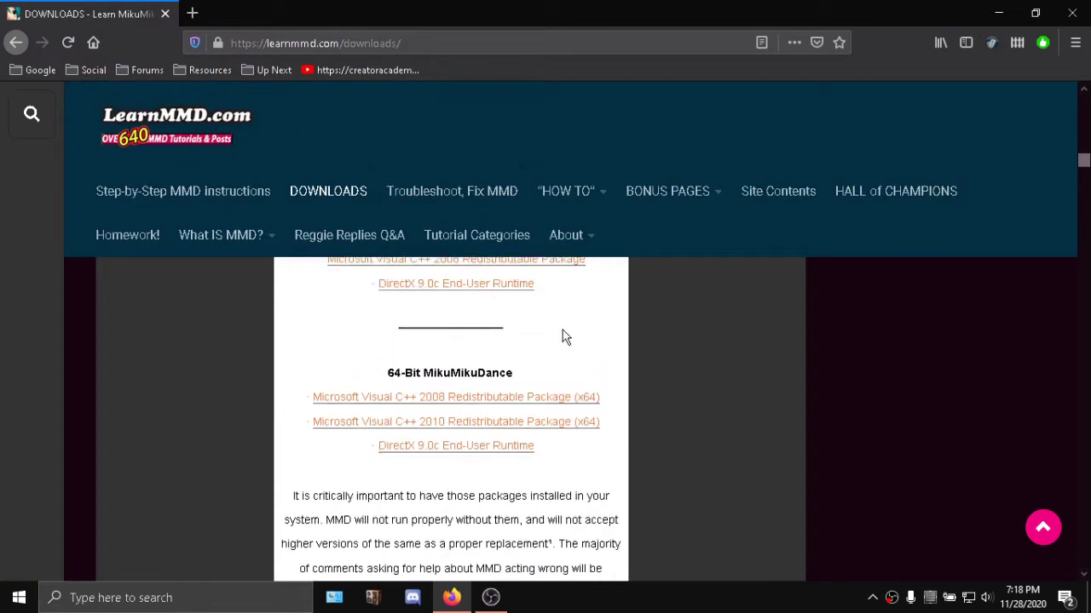
pyautogui.scroll(-1, 582, 341)
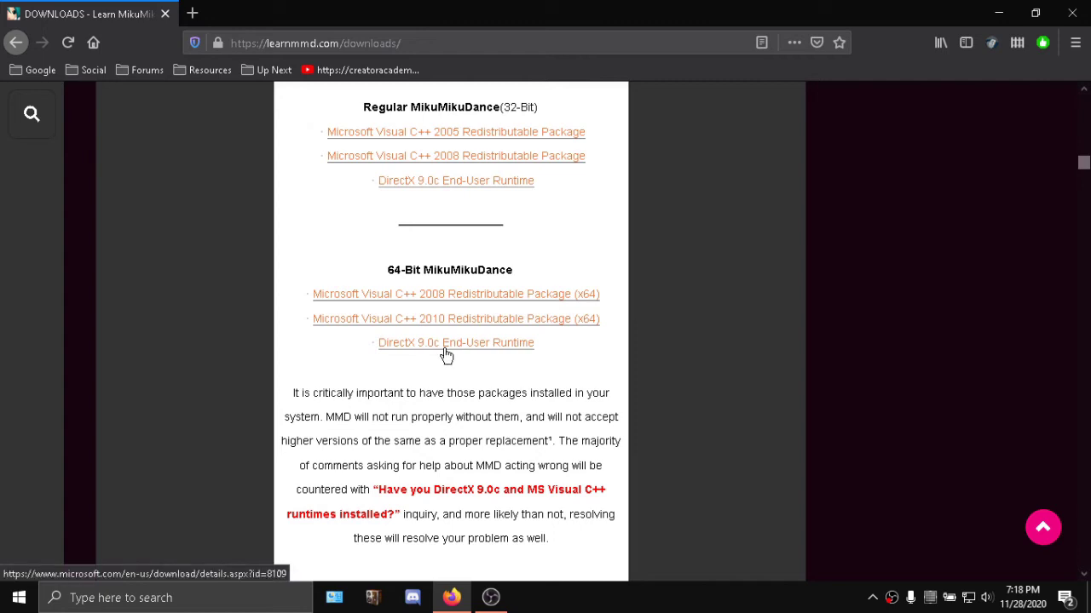
pyautogui.scroll(-9, 446, 357)
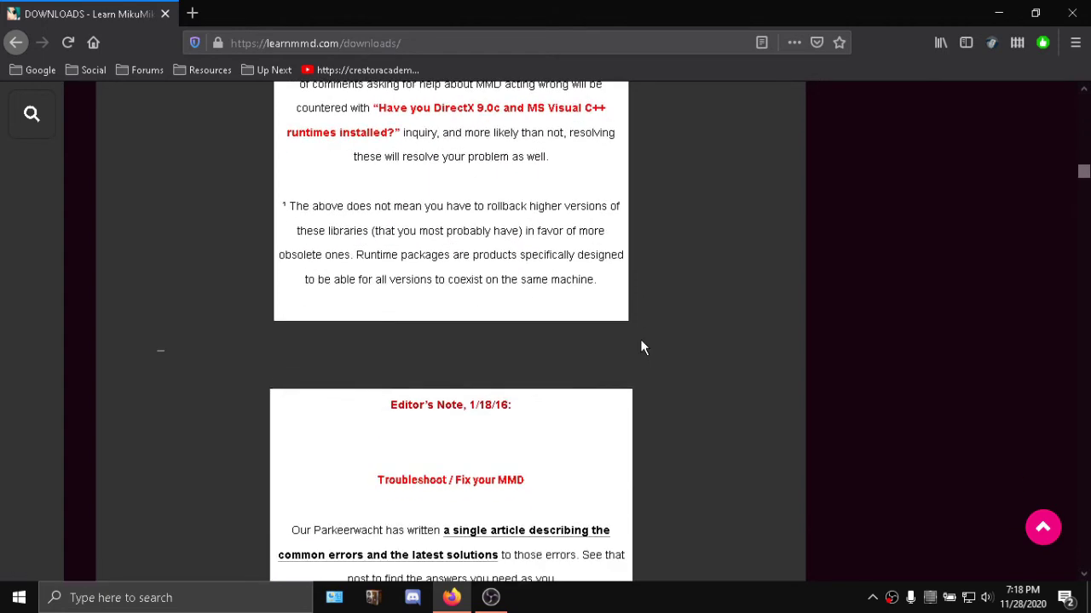
pyautogui.scroll(7, 748, 471)
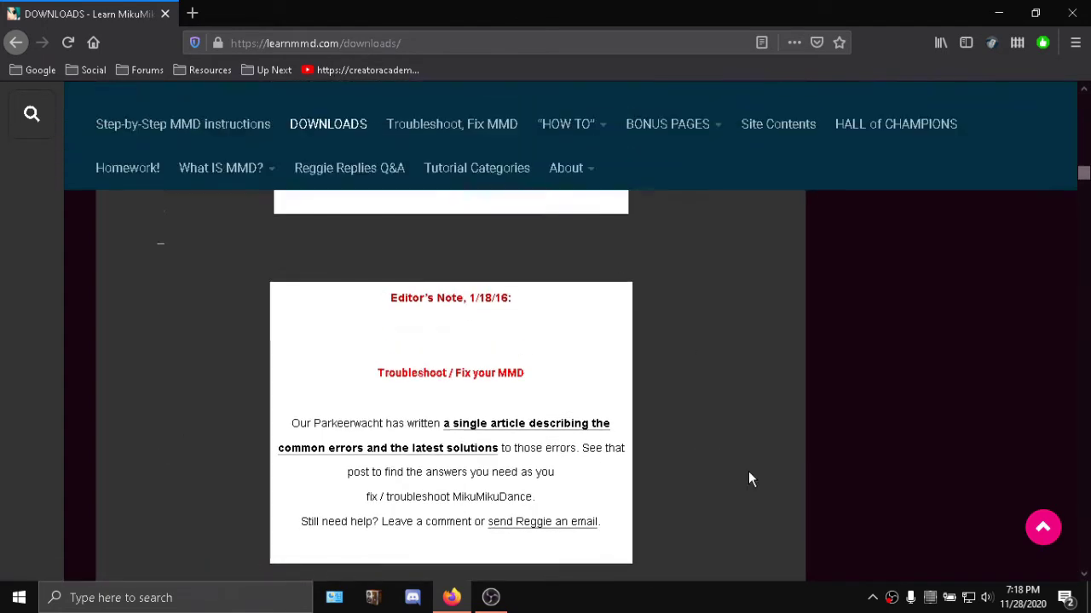
pyautogui.scroll(3, 646, 410)
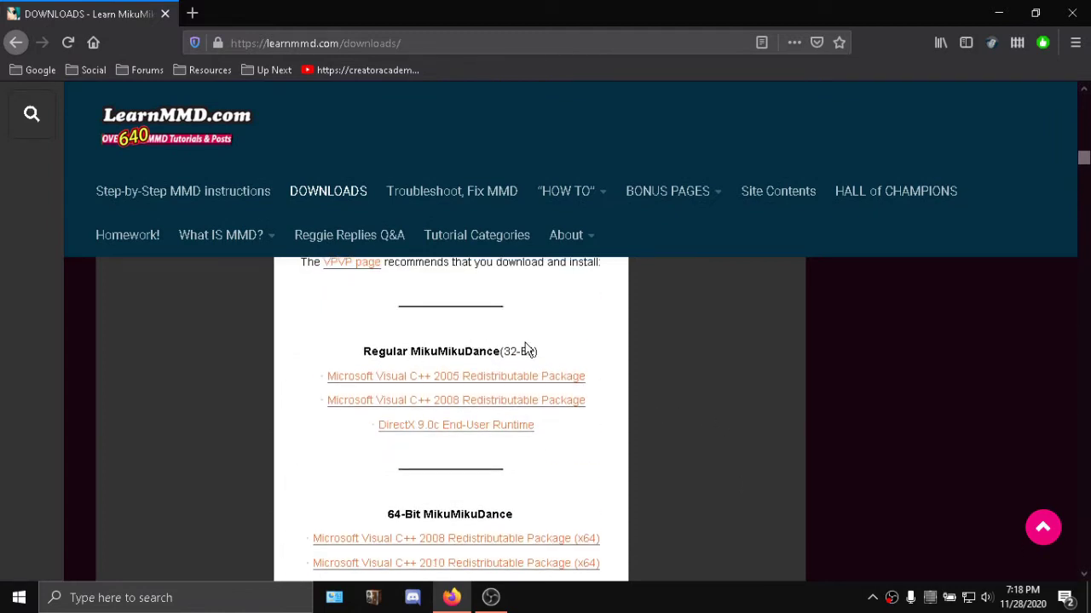
pyautogui.moveTo(499, 351); pyautogui.dragTo(658, 356)
pyautogui.click(658, 356)
pyautogui.scroll(-7, 609, 372)
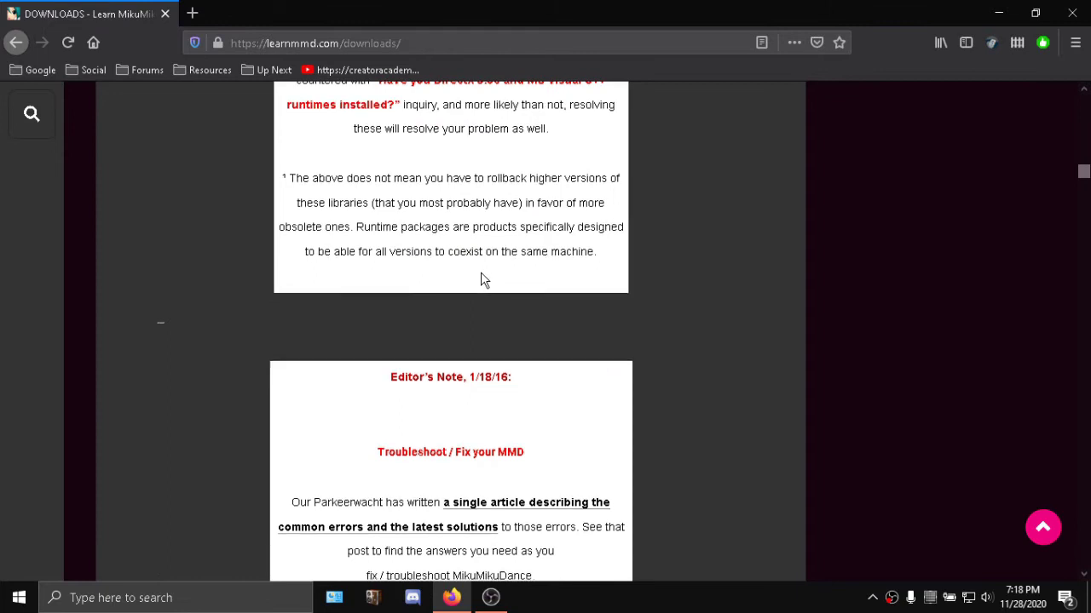
pyautogui.scroll(-3, 483, 281)
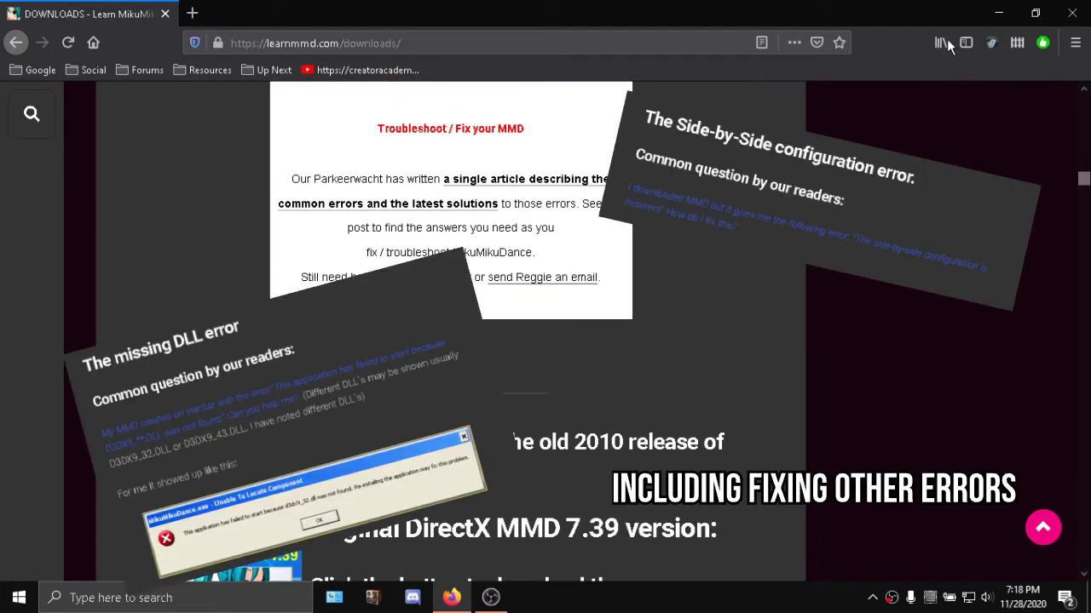
pyautogui.click(997, 13)
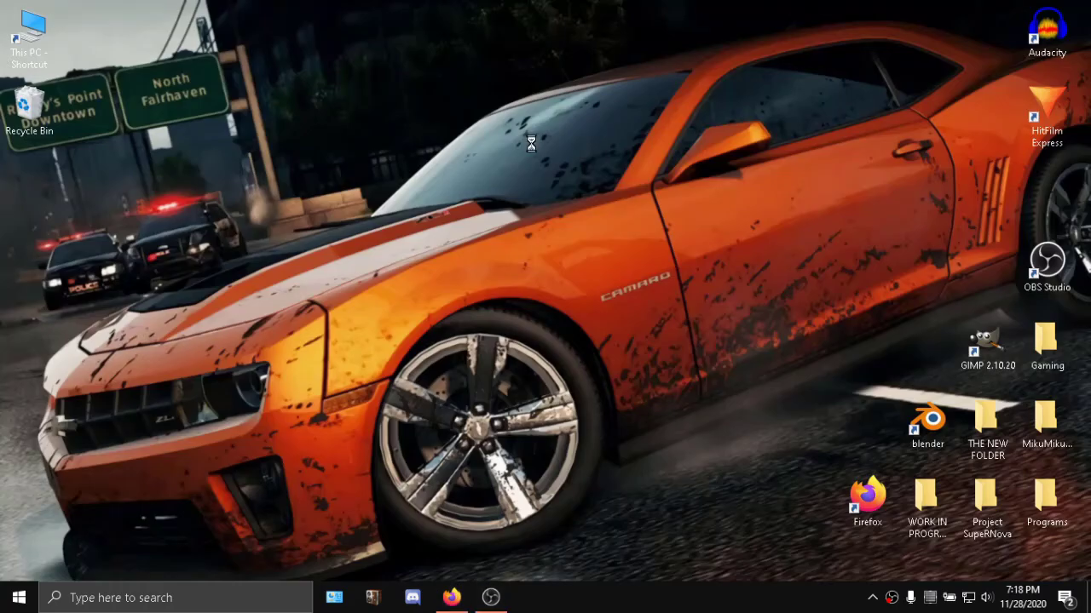
pyautogui.rightClick(410, 135)
pyautogui.click(486, 185)
pyautogui.press('super')
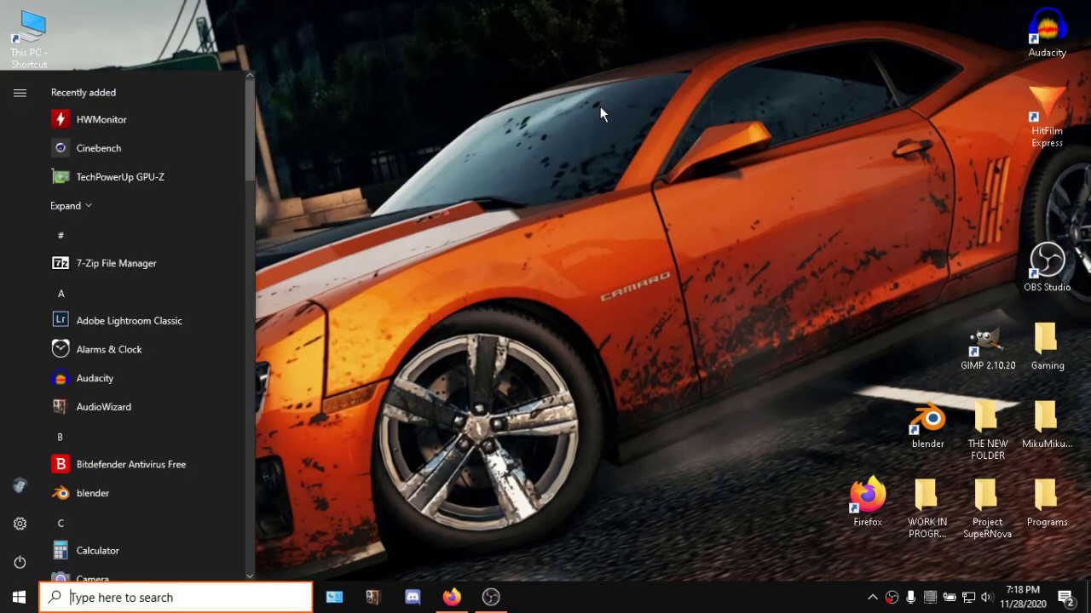
pyautogui.press('super')
pyautogui.rightClick(600, 106)
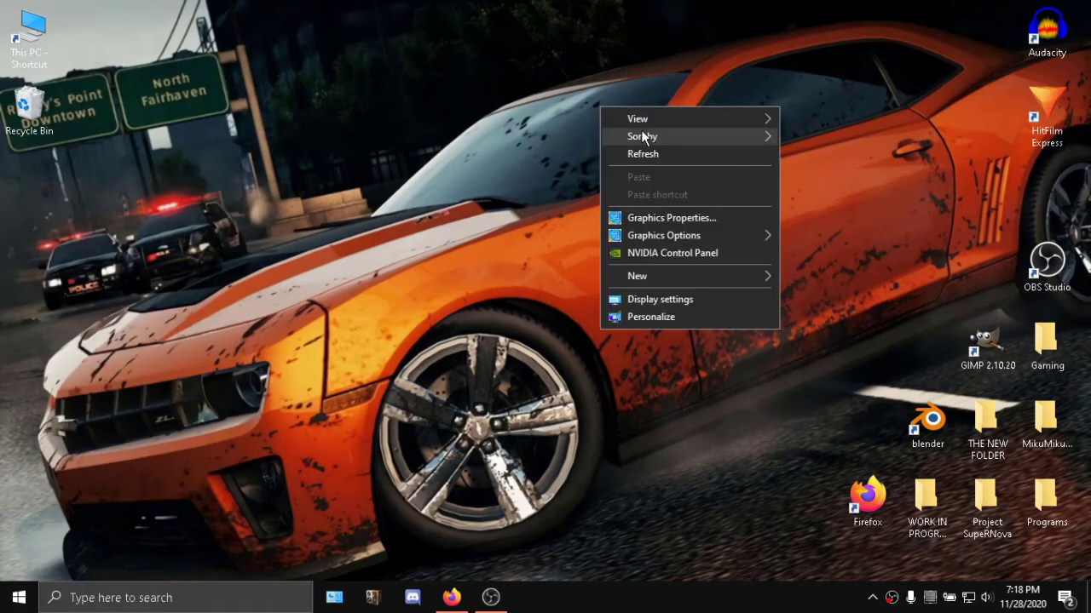
pyautogui.click(697, 162)
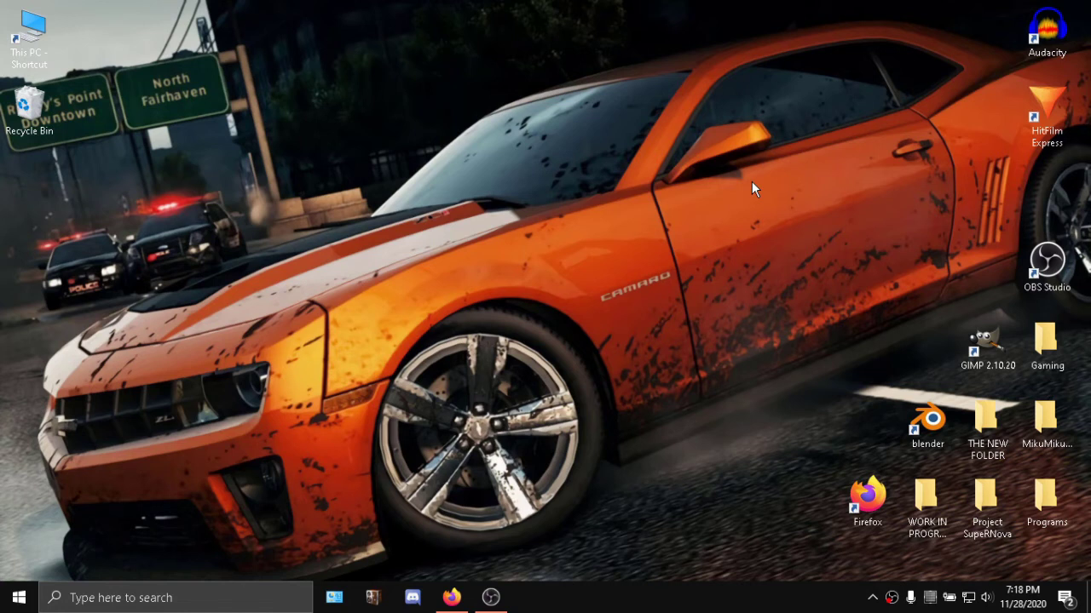
# Step: Locate MikuMikuDance.exe in the desktop's MikuMikuDance folder and close the folder window
pyautogui.doubleClick(1045, 417)
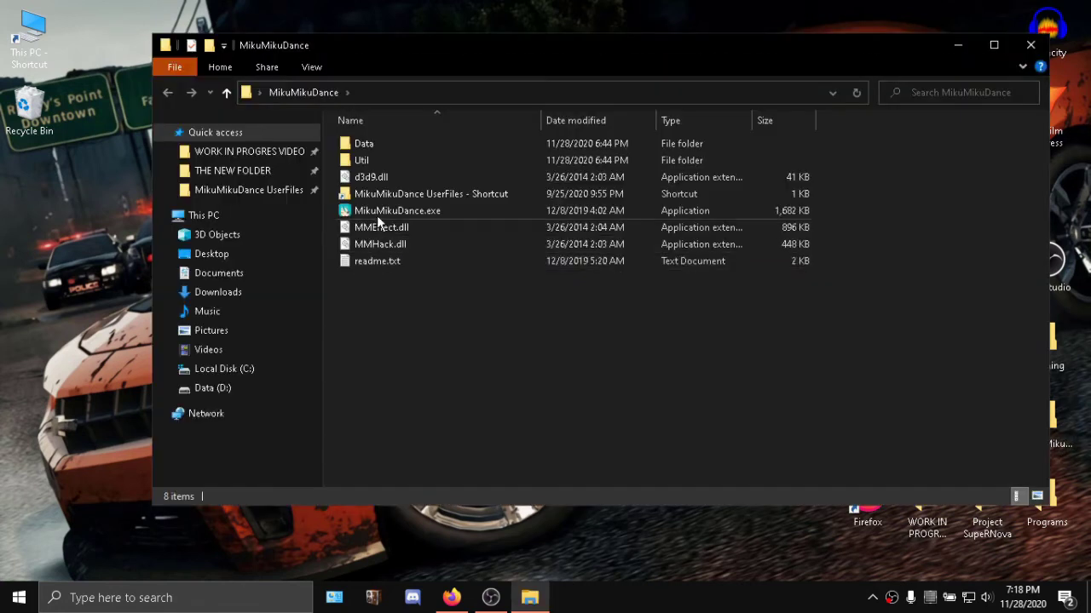
pyautogui.click(443, 205)
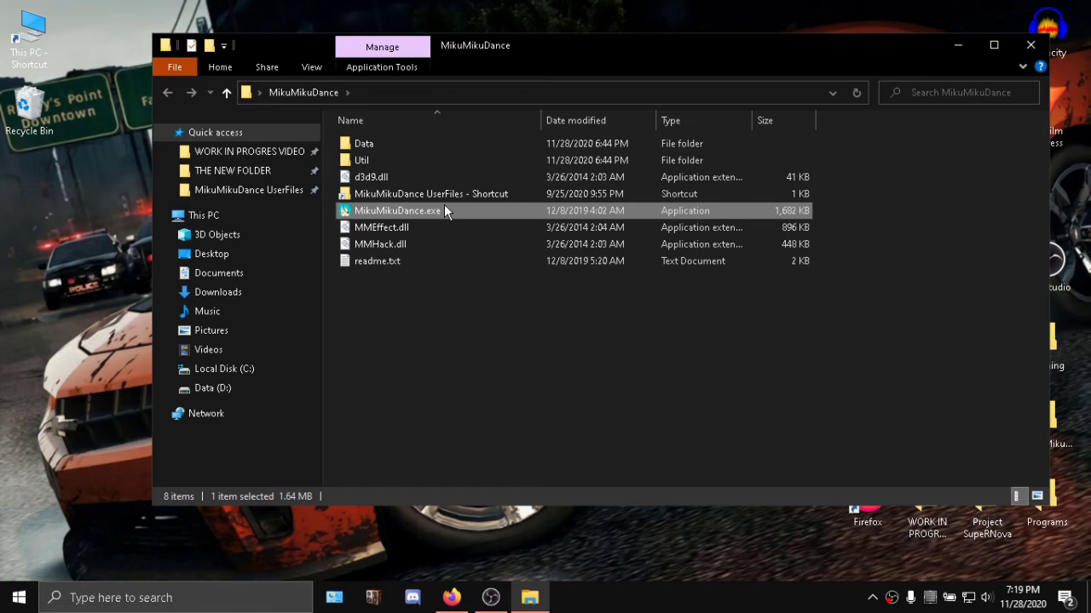
pyautogui.hotkey('alt', 'F4')
# Step: Add MikuMikuDance.exe from the desktop's MikuMikuDance folder as a file exclusion in Bitdefender Antivirus Free
pyautogui.click(872, 597)
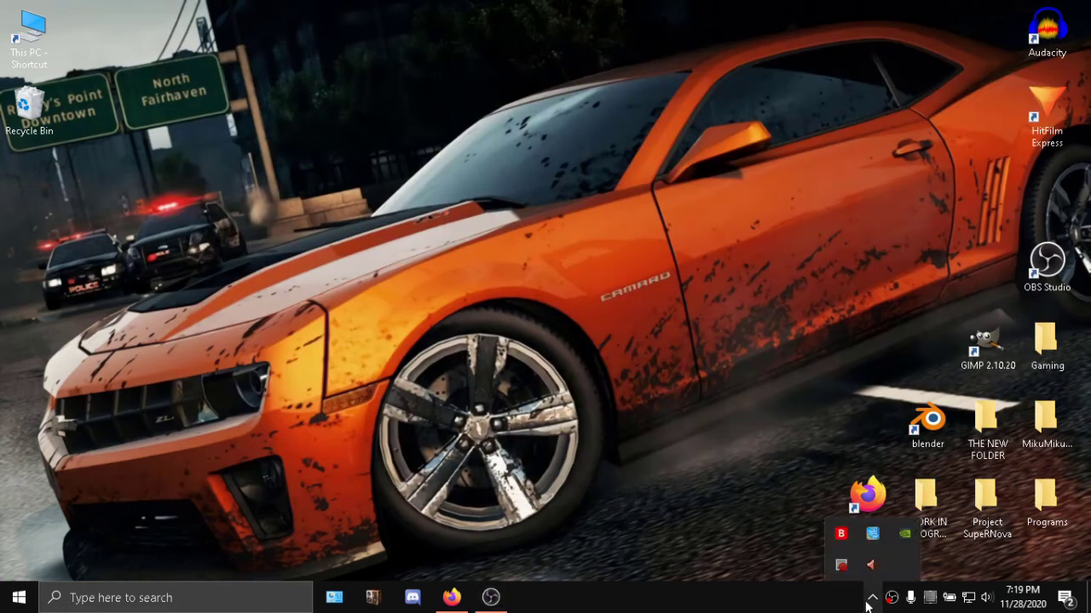
pyautogui.click(842, 532)
pyautogui.click(651, 87)
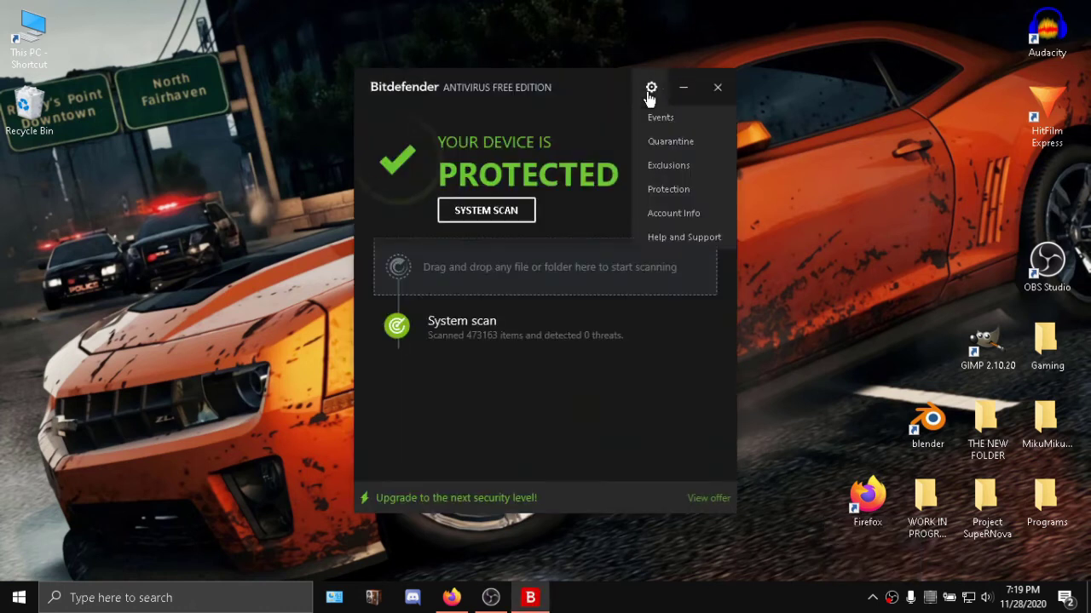
pyautogui.click(686, 170)
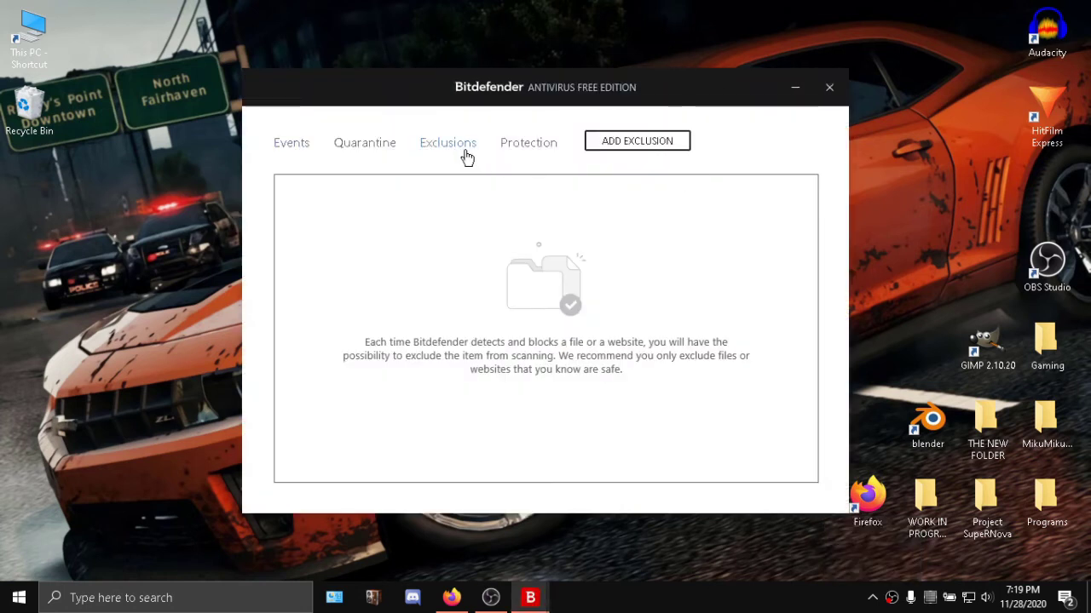
pyautogui.click(637, 147)
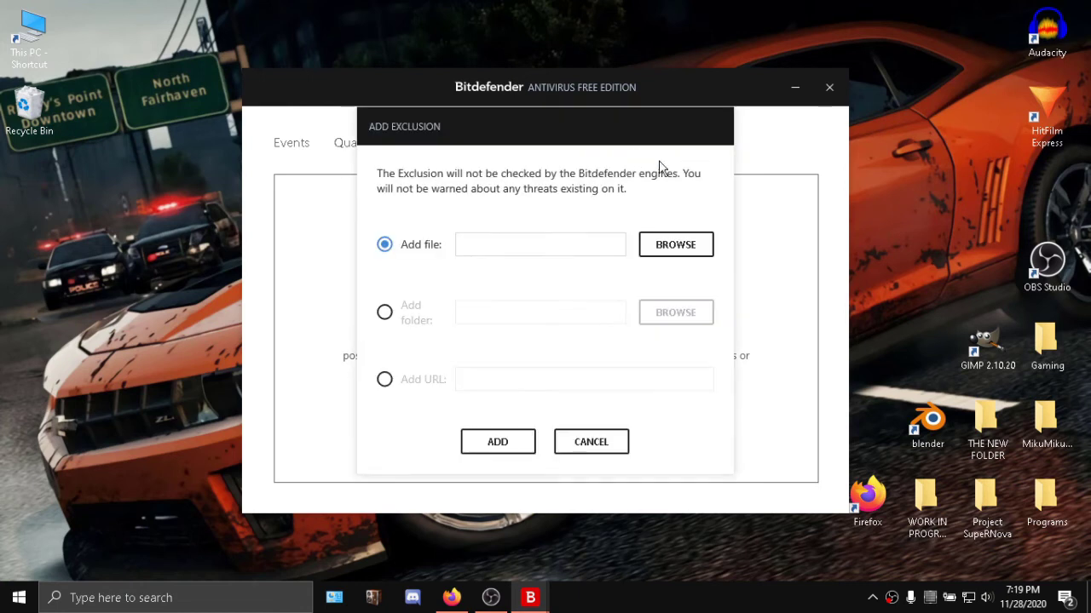
pyautogui.click(703, 252)
pyautogui.click(517, 443)
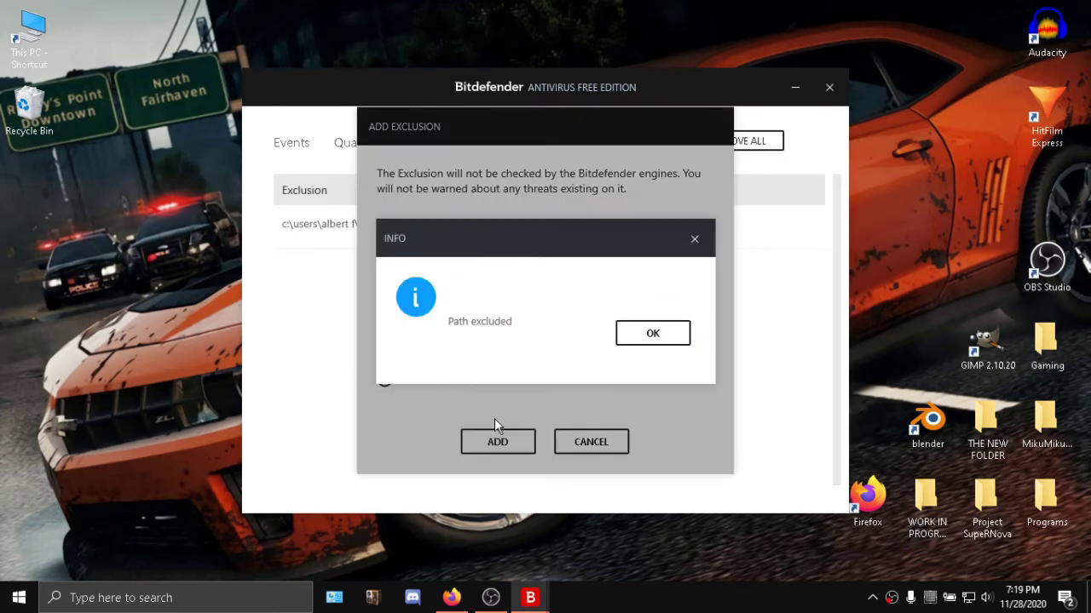
pyautogui.click(657, 330)
pyautogui.click(595, 444)
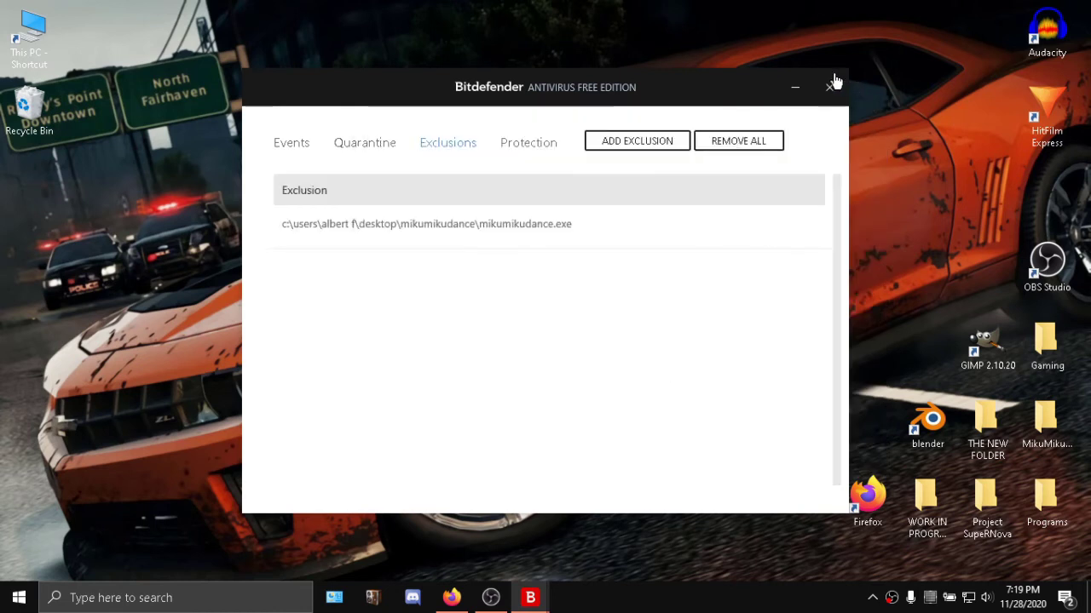
pyautogui.click(829, 86)
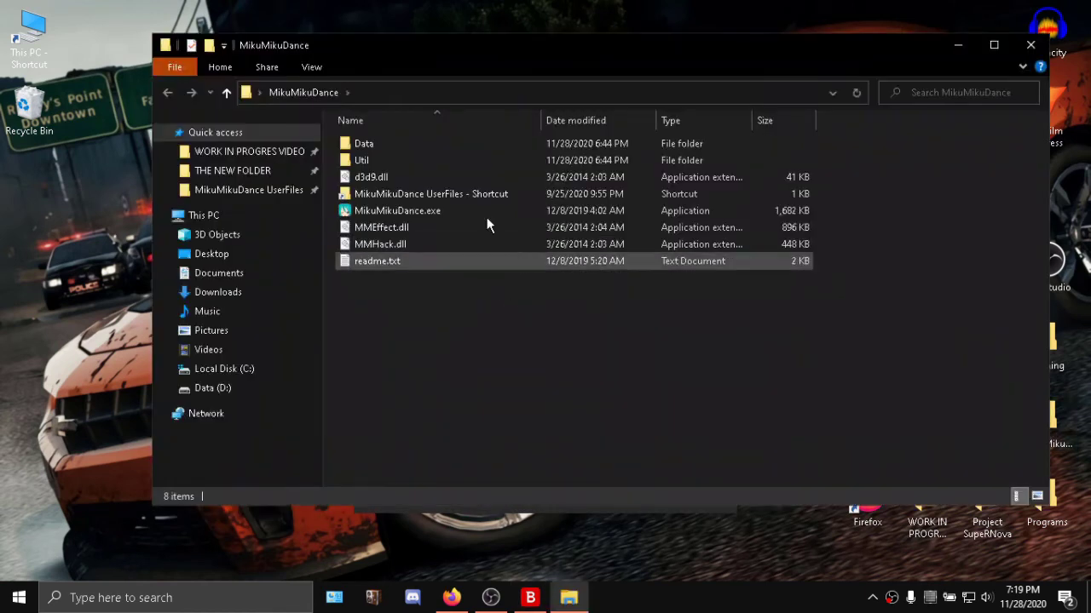
# Step: Launch MikuMikuDance.exe from the MikuMikuDance folder
pyautogui.click(455, 192)
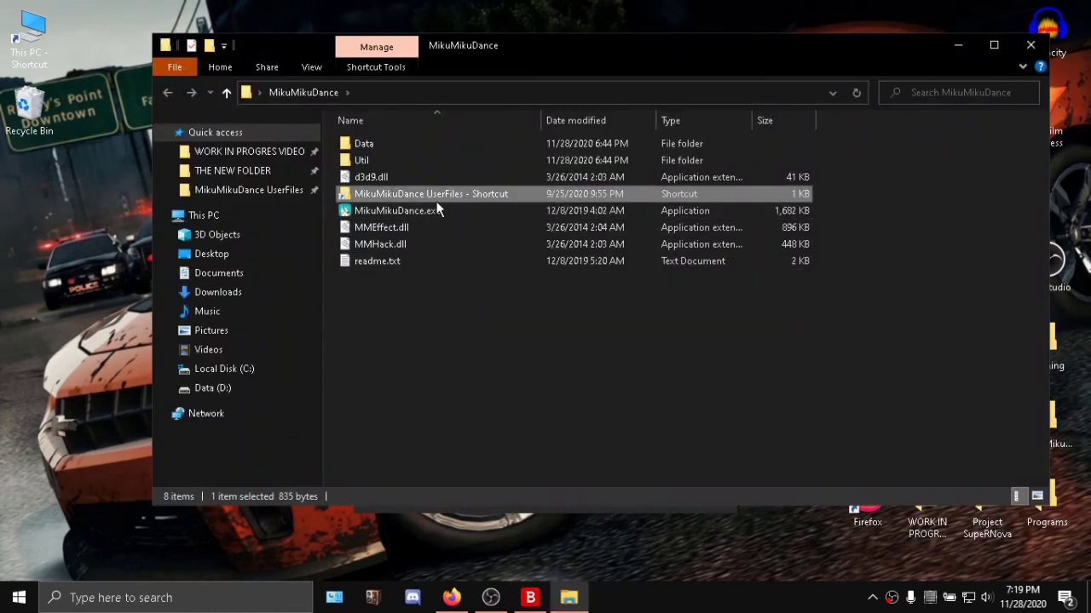
pyautogui.click(431, 213)
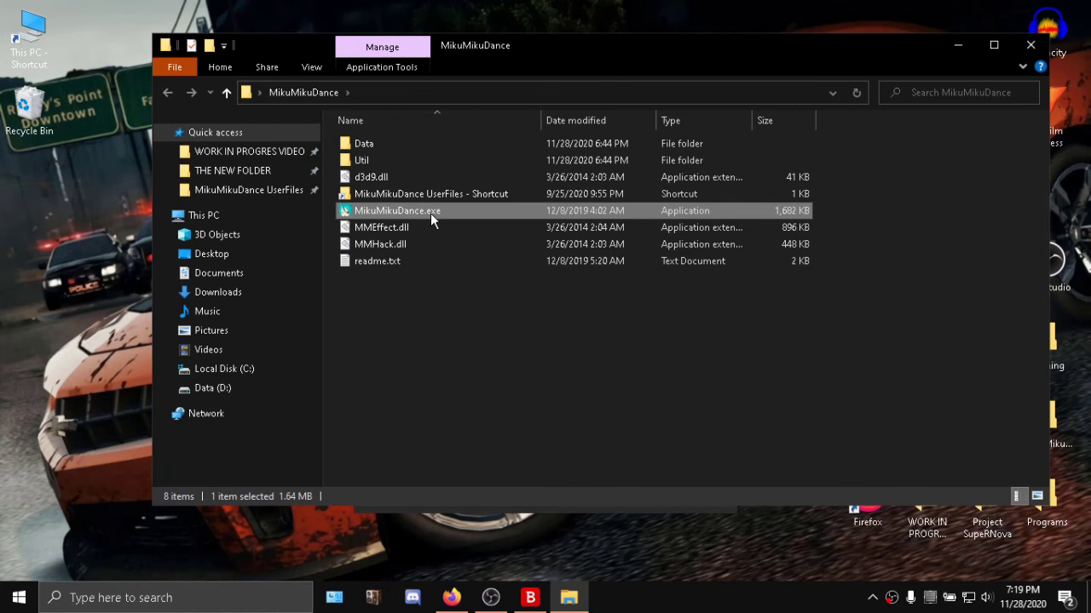
pyautogui.doubleClick(431, 213)
pyautogui.moveTo(695, 281); pyautogui.dragTo(929, 291)
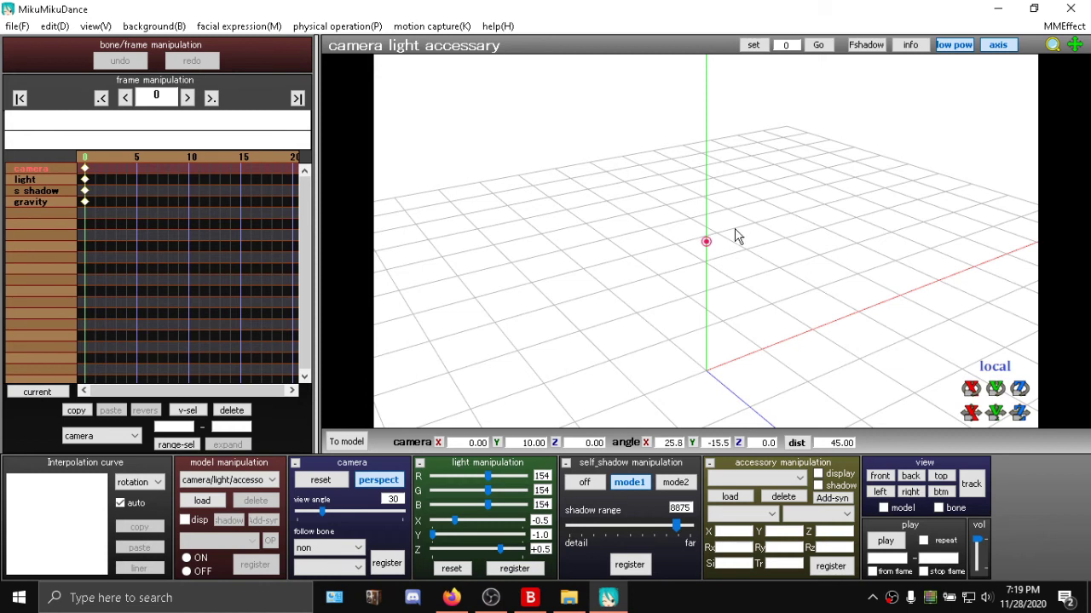
pyautogui.moveTo(738, 233); pyautogui.dragTo(714, 246)
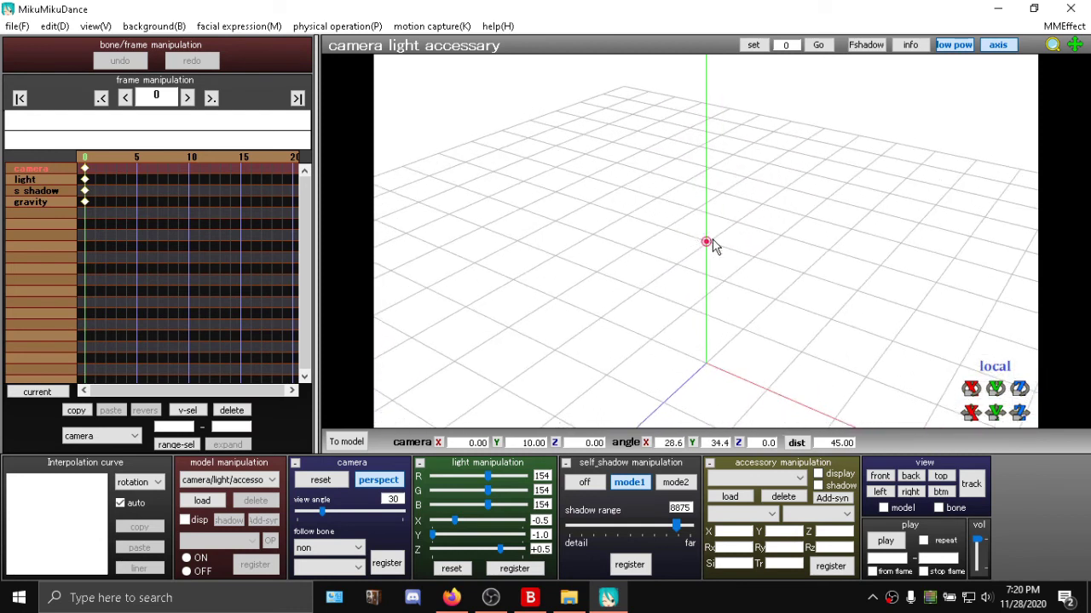